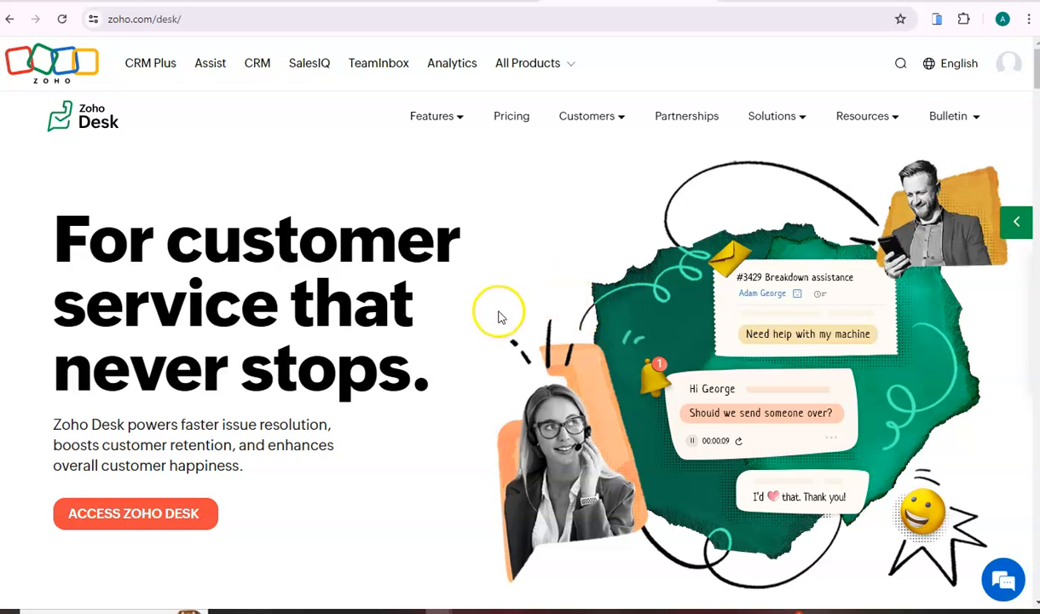
# Step: Access Zoho Desk, open the App Stops Working ticket and start a reply to its sender
pyautogui.click(162, 514)
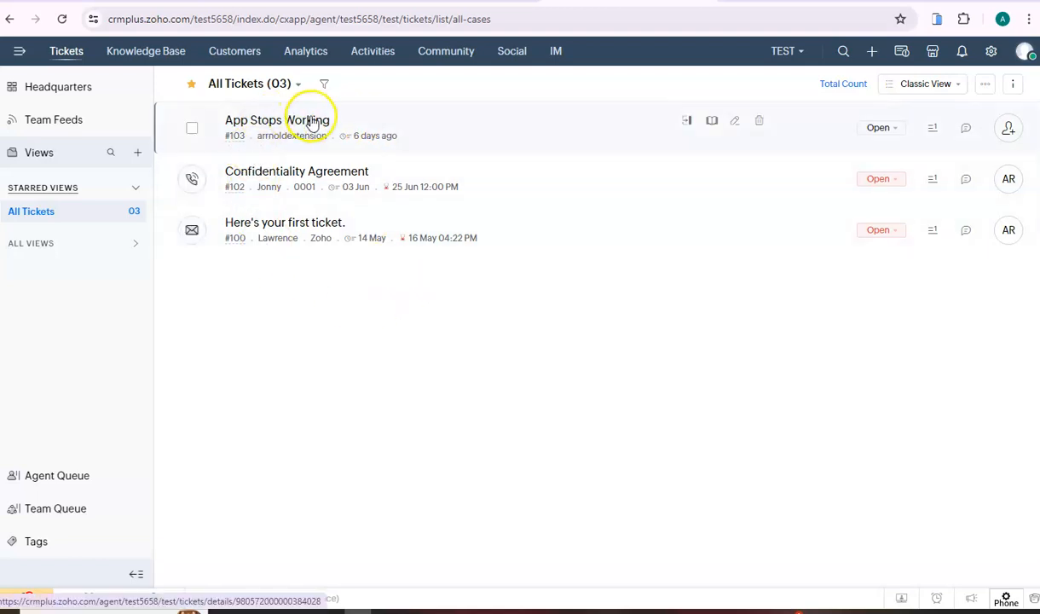
pyautogui.click(277, 122)
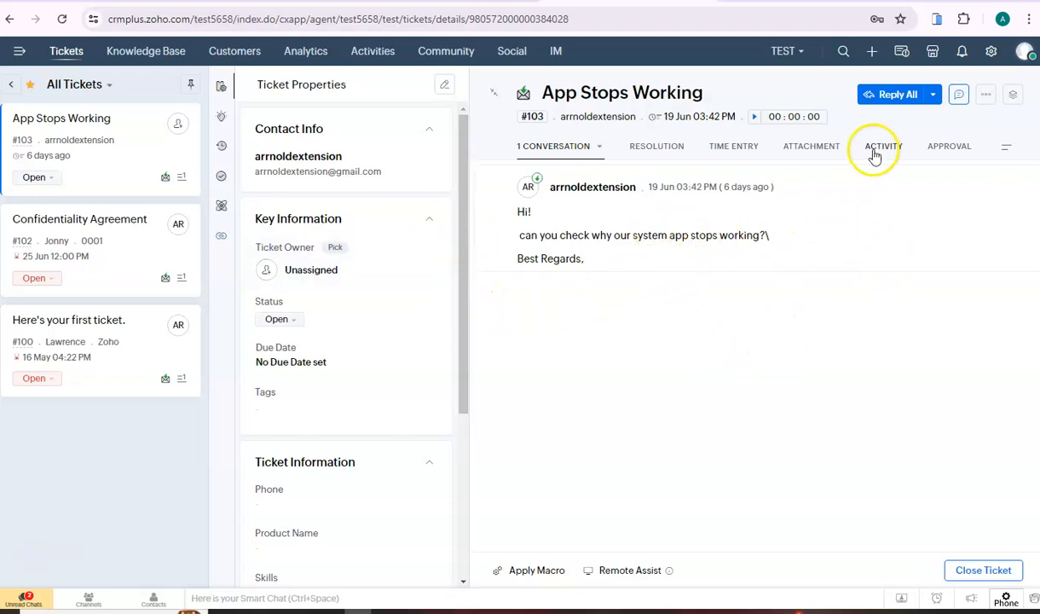
pyautogui.click(933, 95)
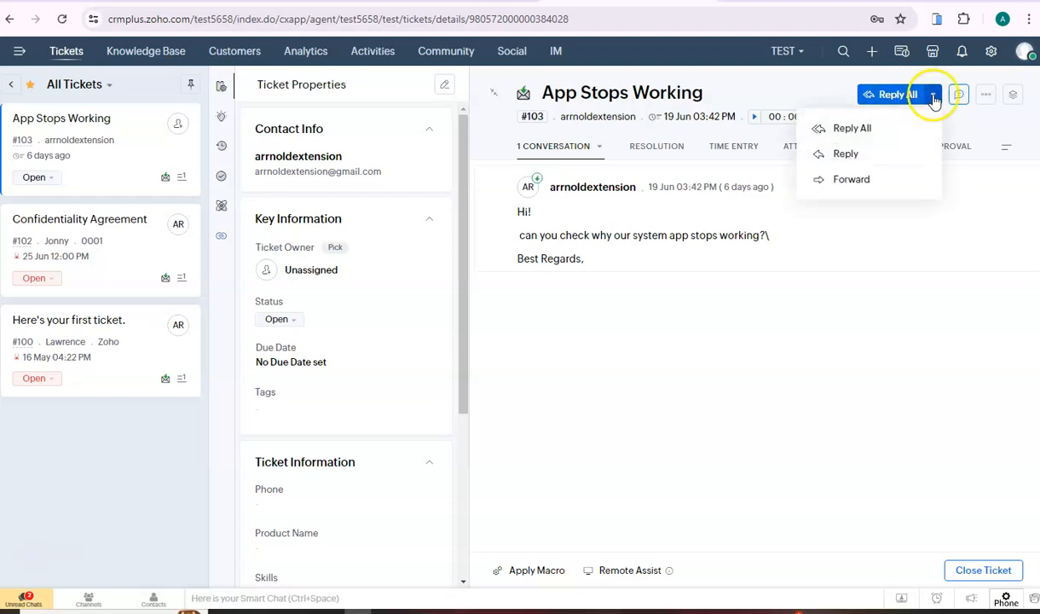
pyautogui.click(935, 98)
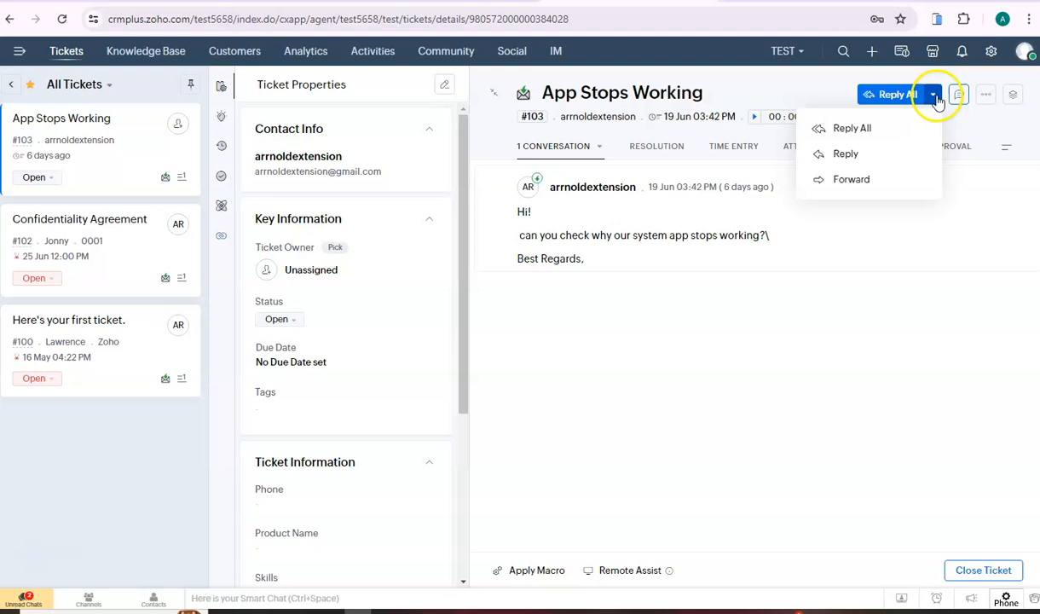
pyautogui.click(883, 153)
pyautogui.click(580, 267)
pyautogui.click(592, 292)
pyautogui.click(587, 279)
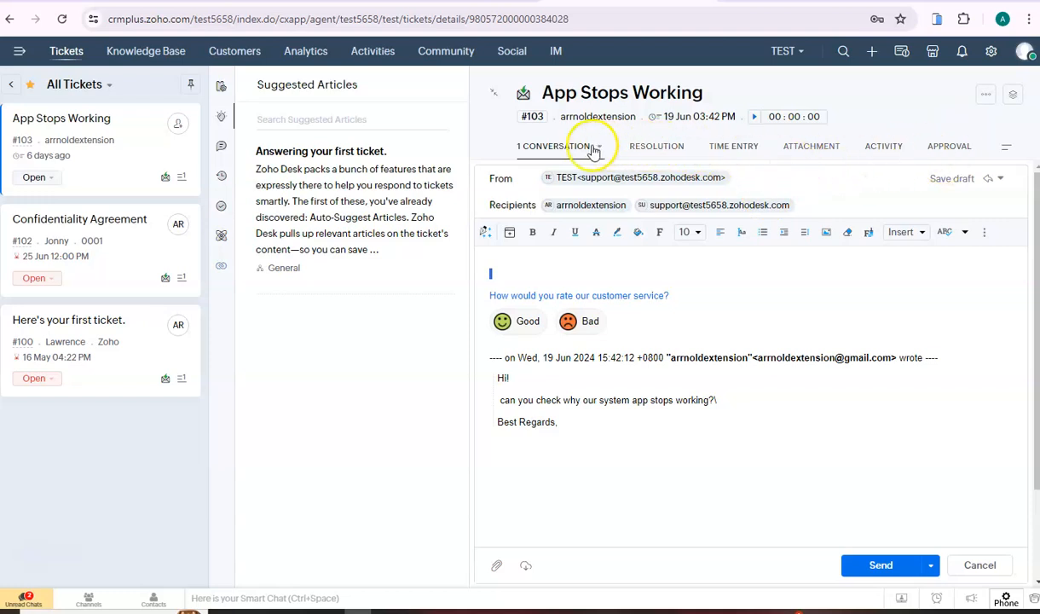
# Step: Save "we resolve the issue by reloading the page" as the ticket's resolution
pyautogui.click(636, 151)
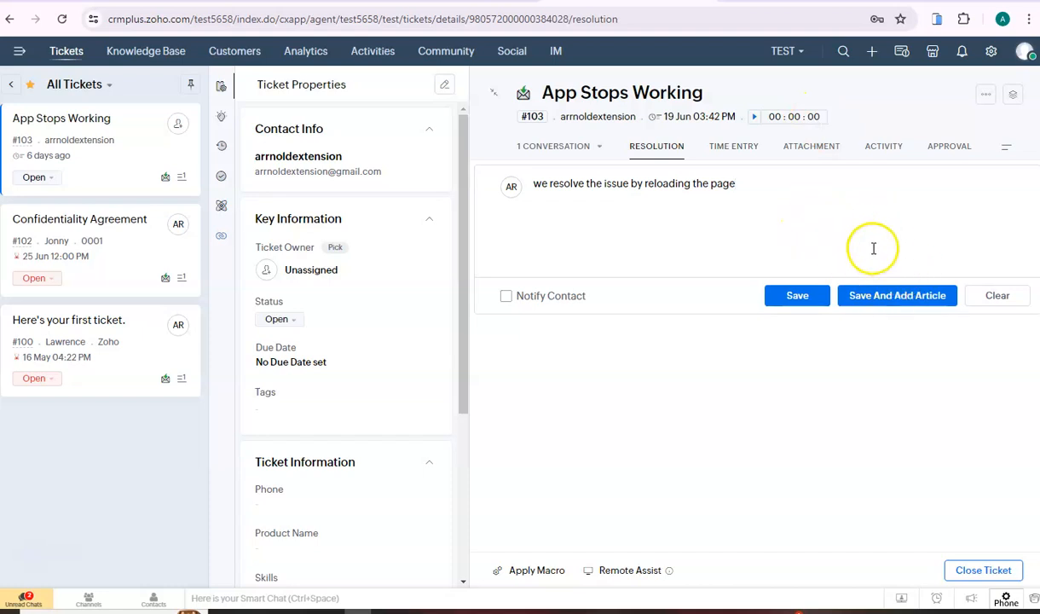
pyautogui.click(806, 296)
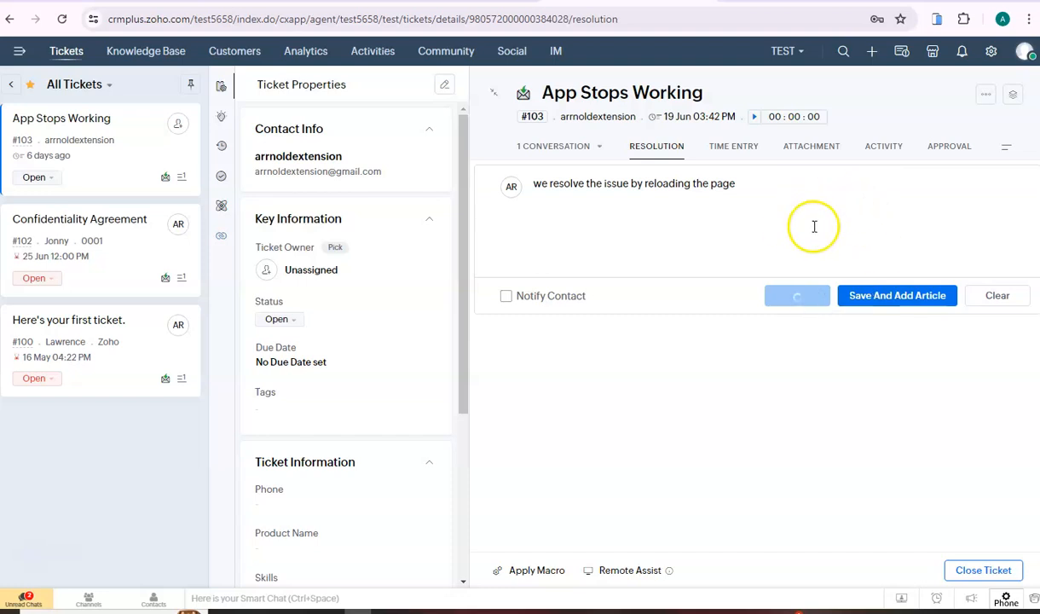
# Step: Examine the ticket's time entries, attachments, activities and approvals
pyautogui.click(735, 152)
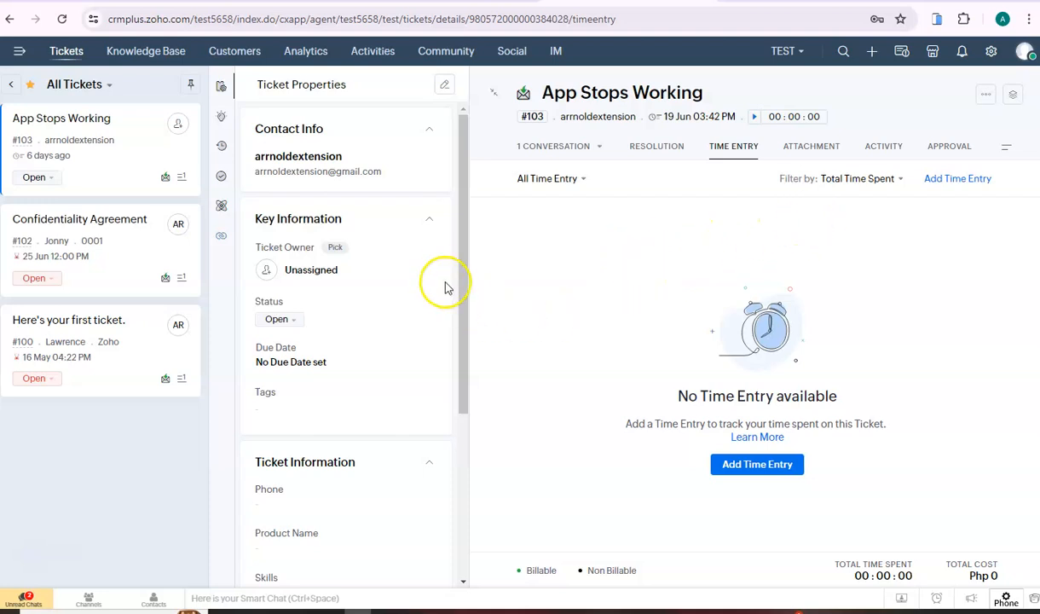
pyautogui.click(808, 150)
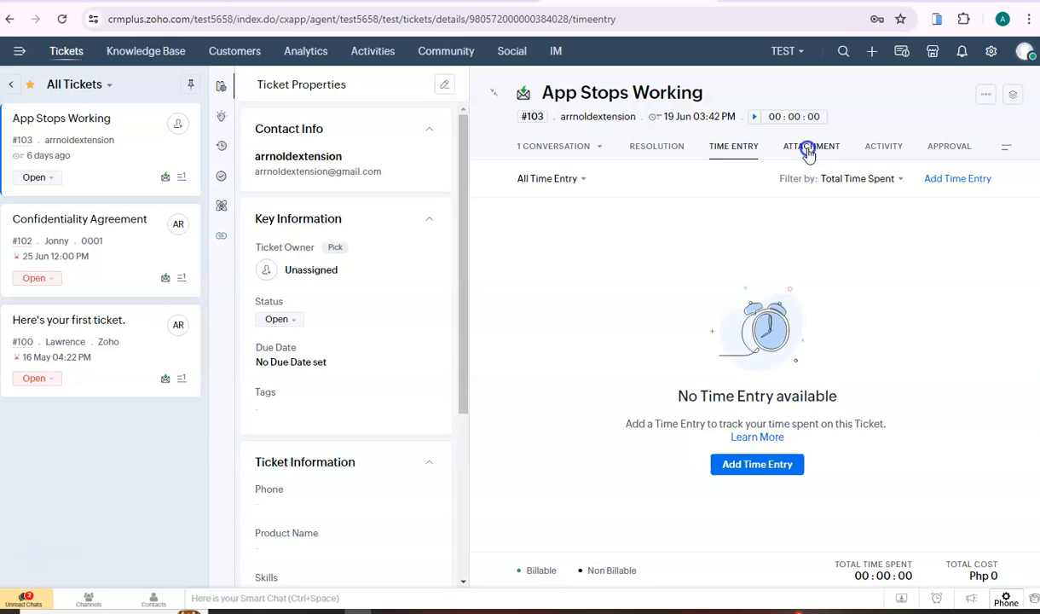
pyautogui.click(873, 151)
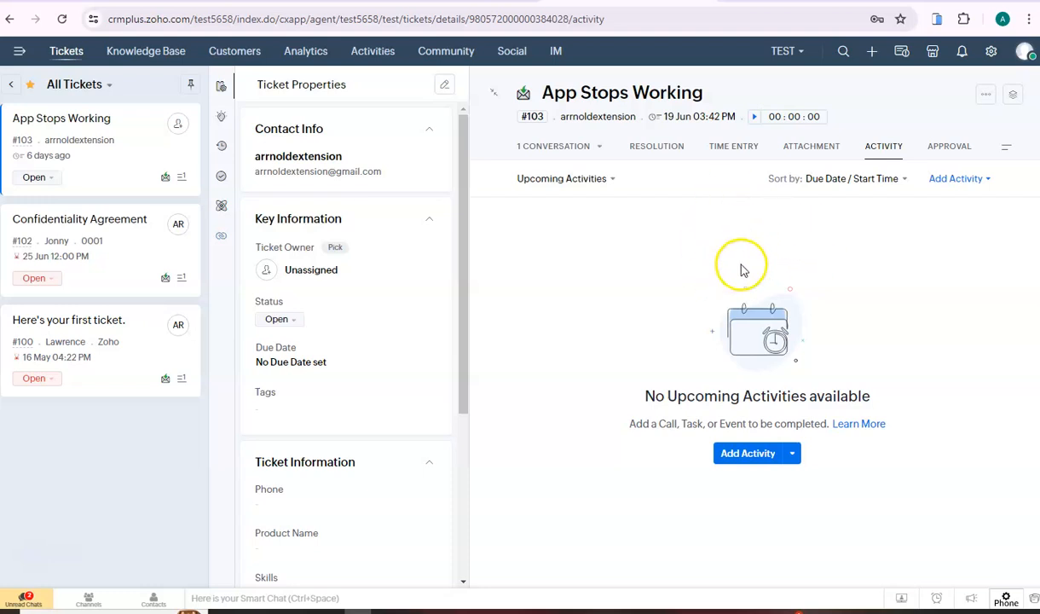
pyautogui.click(962, 152)
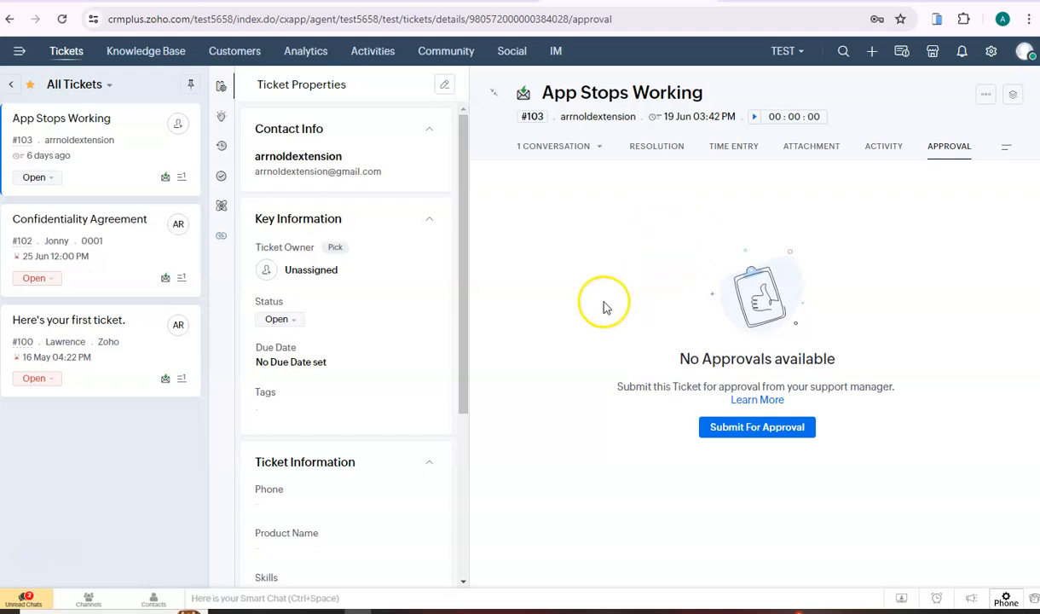
# Step: View the support email address configured for the email channel in the Desk setup
pyautogui.click(991, 51)
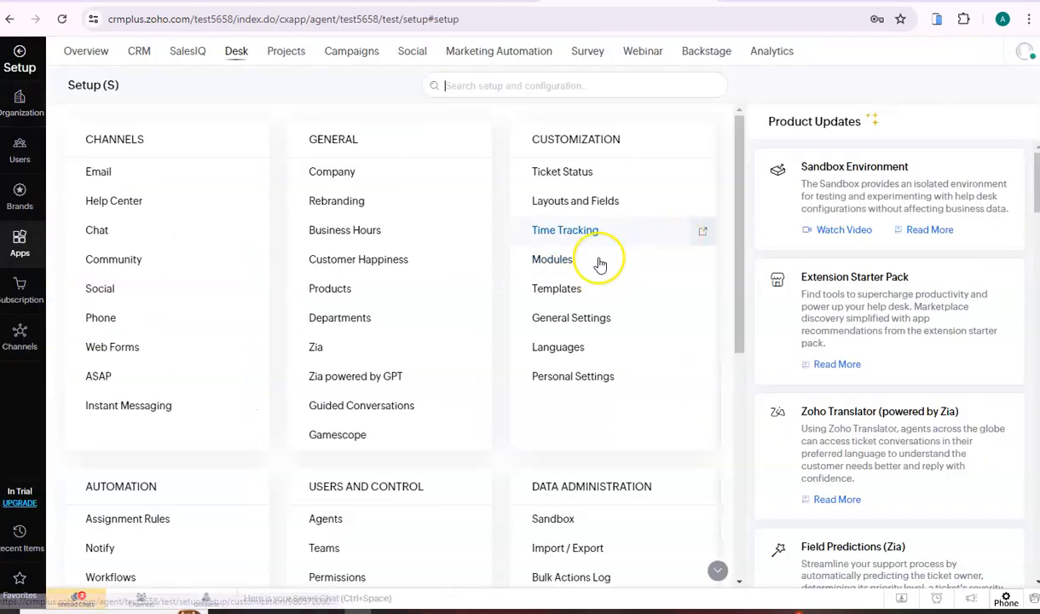
pyautogui.click(112, 173)
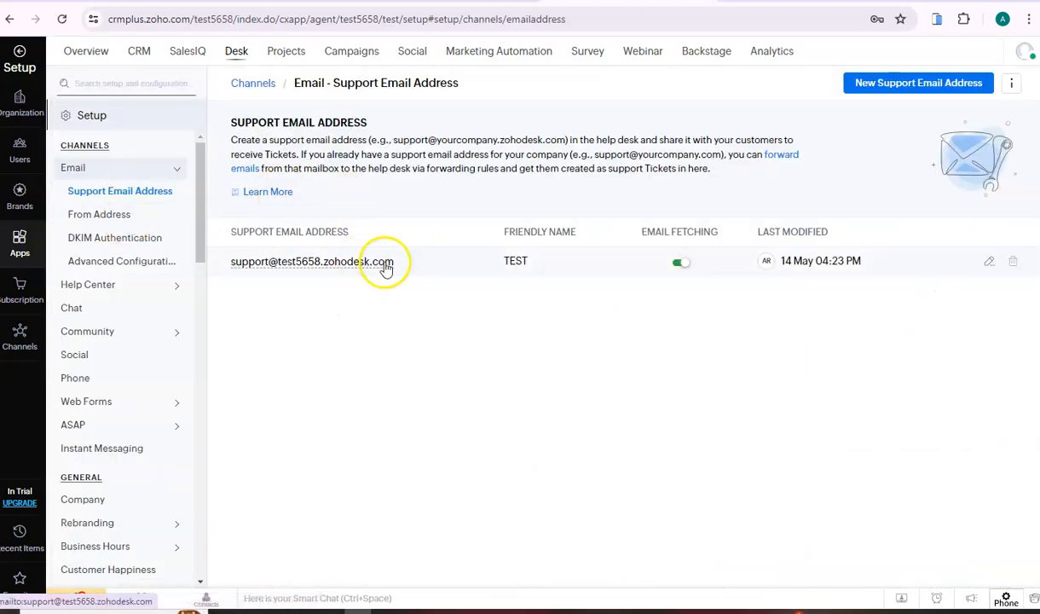
pyautogui.click(241, 269)
pyautogui.doubleClick(242, 270)
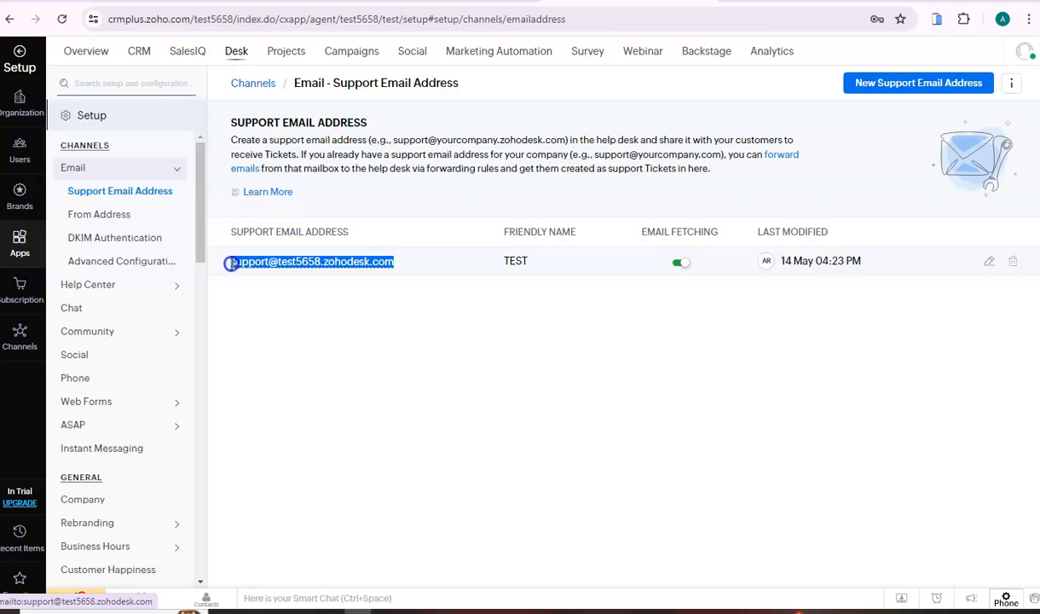
pyautogui.click(514, 315)
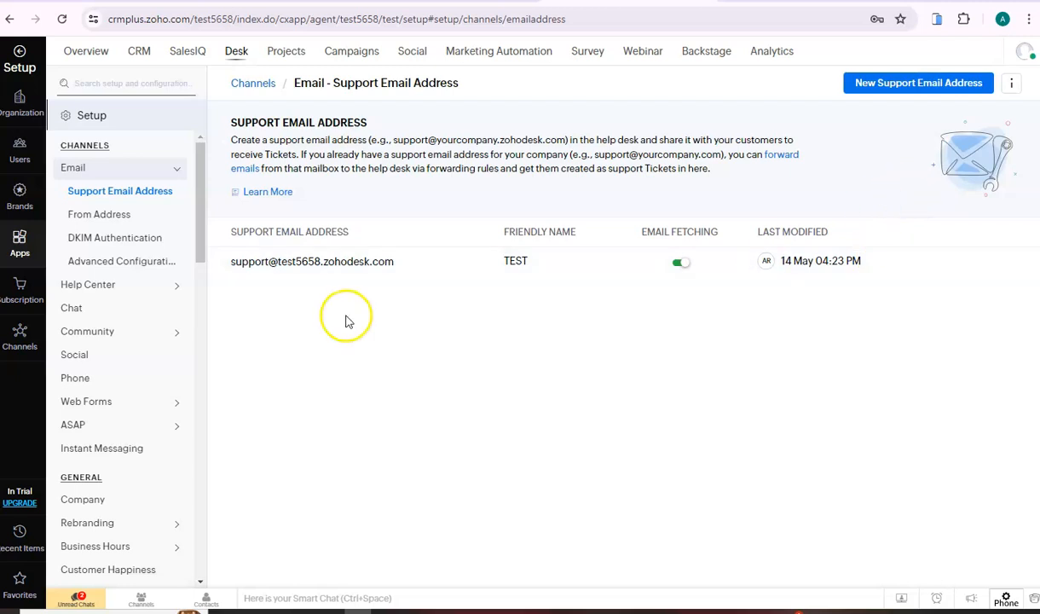
# Step: Examine the form for creating a new support email address and leave it without entering anything
pyautogui.click(926, 97)
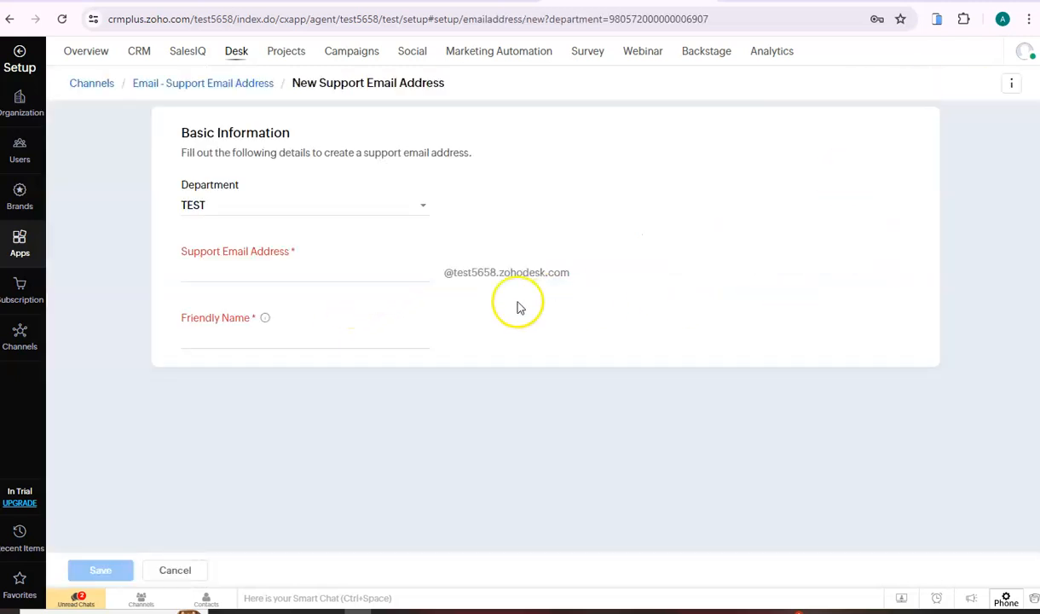
pyautogui.click(310, 273)
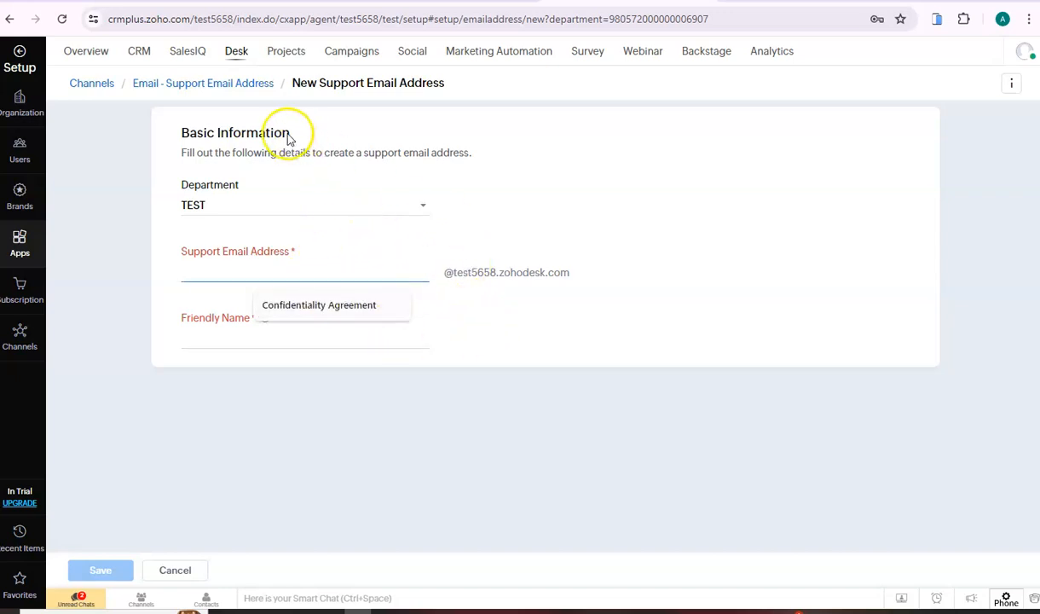
pyautogui.click(520, 314)
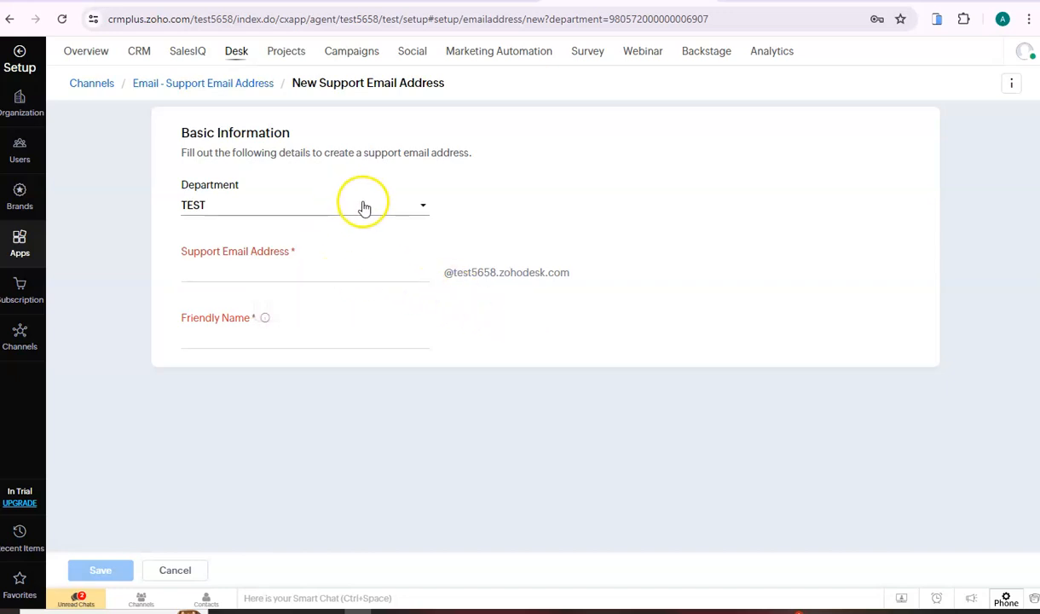
pyautogui.click(188, 84)
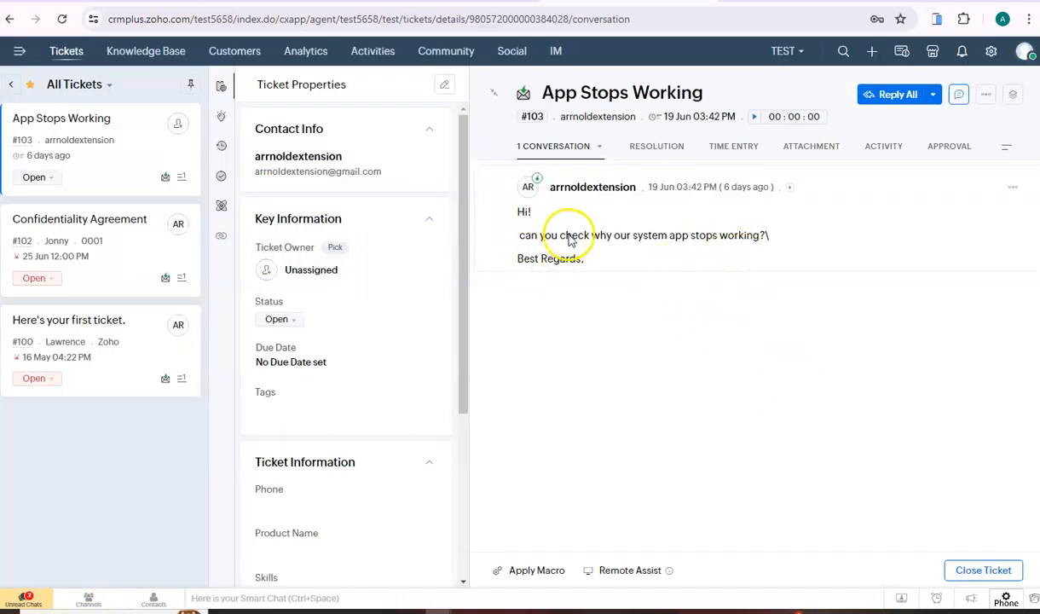
# Step: Review the App Stops Working ticket's properties, from the key information to the additional information
pyautogui.scroll(-2, 401, 282)
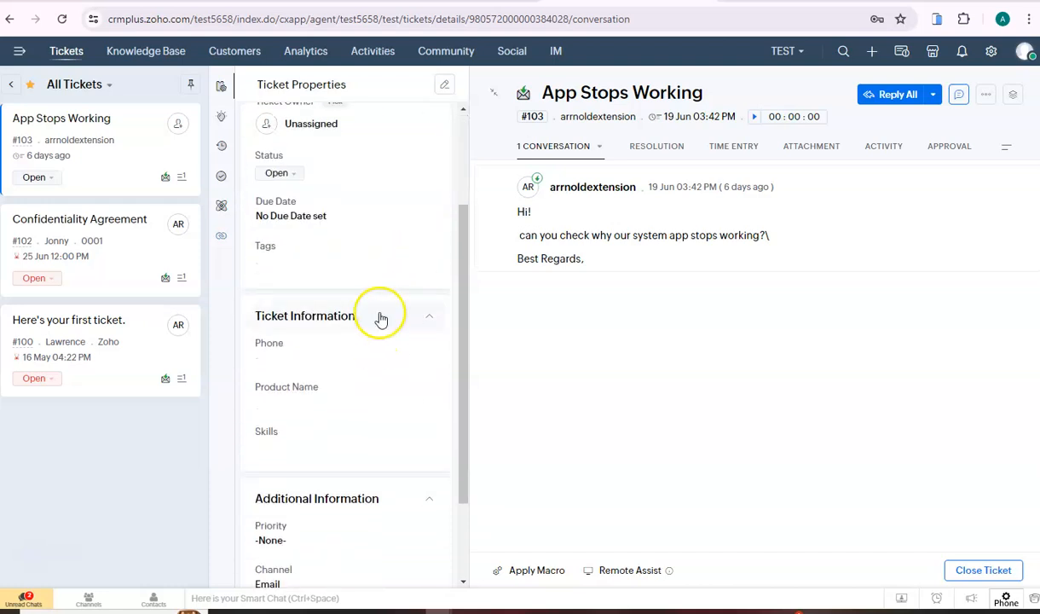
pyautogui.scroll(2, 384, 290)
pyautogui.scroll(-2, 387, 260)
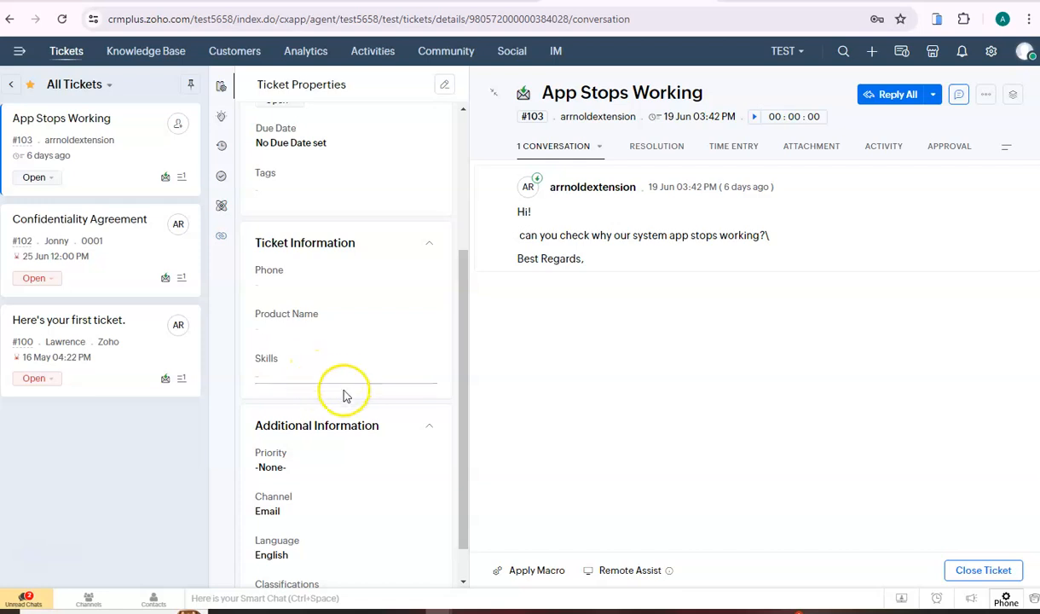
pyautogui.scroll(-1, 354, 367)
pyautogui.scroll(4, 371, 286)
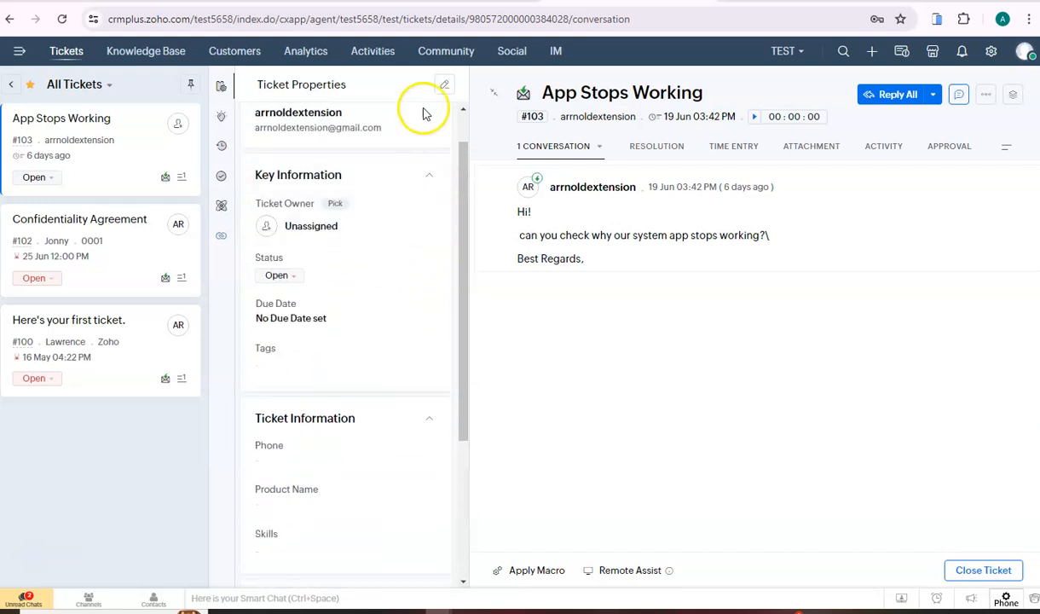
# Step: Review the ticket's editable fields in its edit form and cancel without changing anything
pyautogui.click(443, 90)
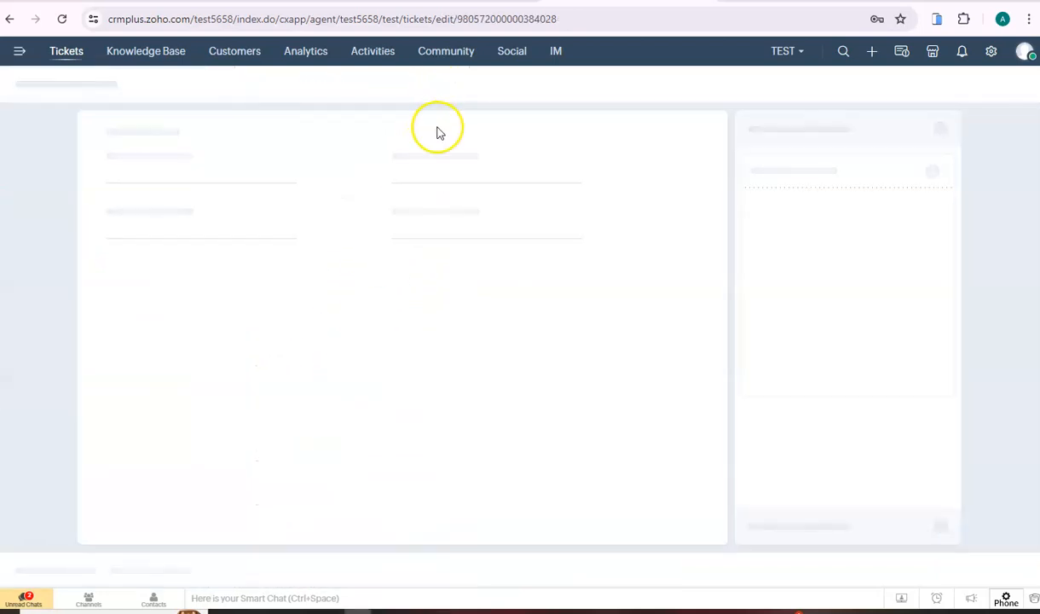
pyautogui.scroll(-4, 381, 233)
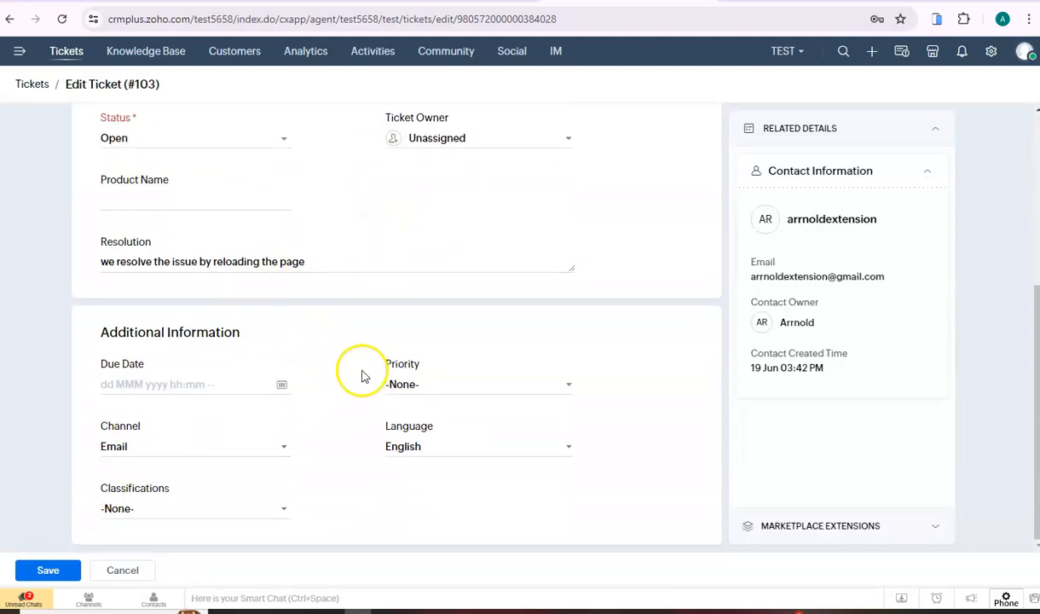
pyautogui.scroll(2, 298, 410)
pyautogui.scroll(2, 298, 401)
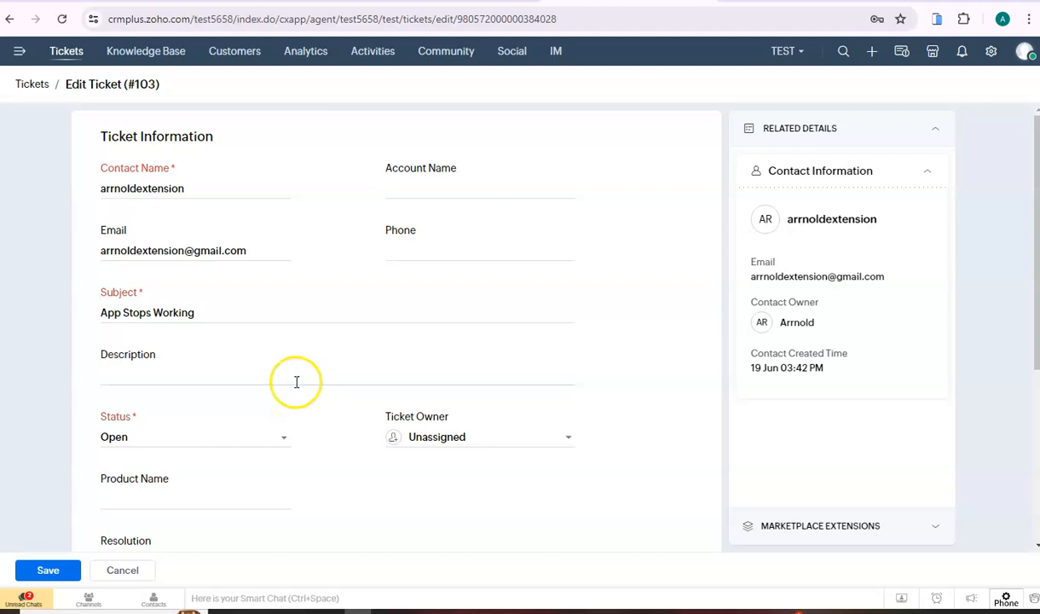
pyautogui.scroll(-4, 262, 399)
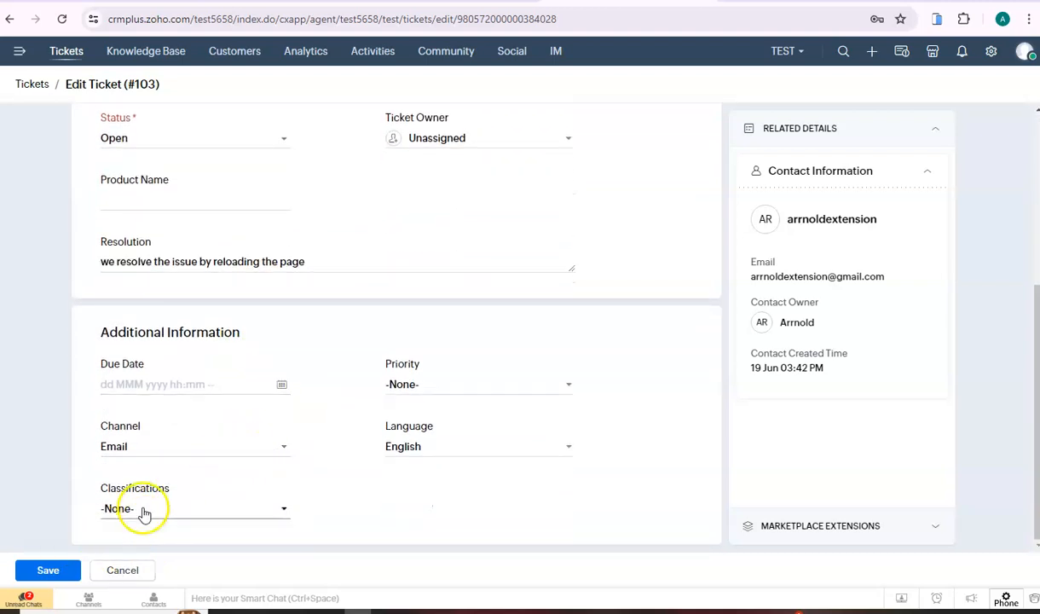
pyautogui.click(124, 570)
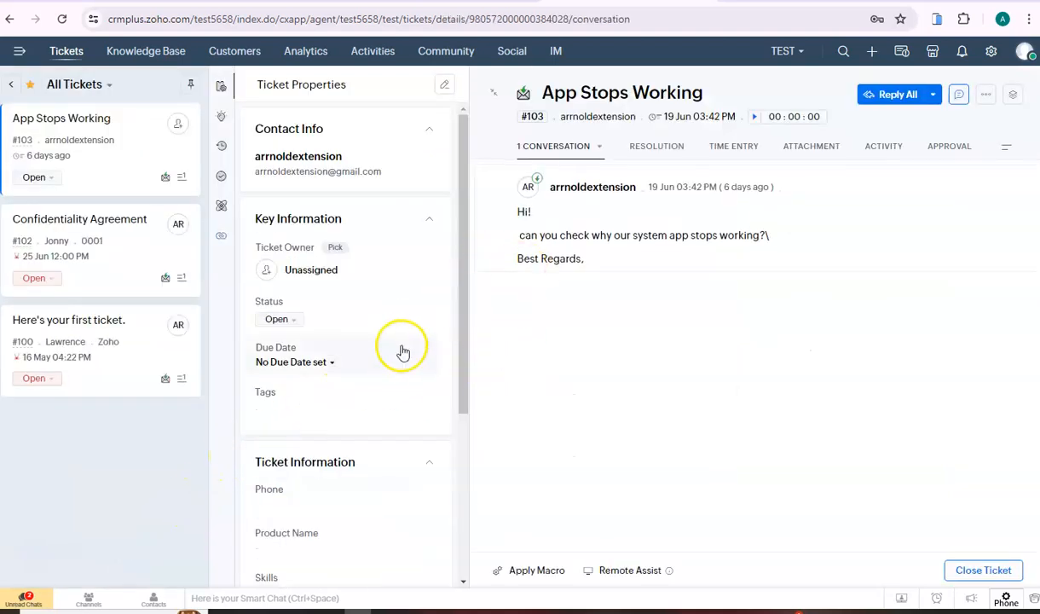
# Step: Return to the list of all tickets and view the status options for the App Stops Working ticket
pyautogui.click(68, 49)
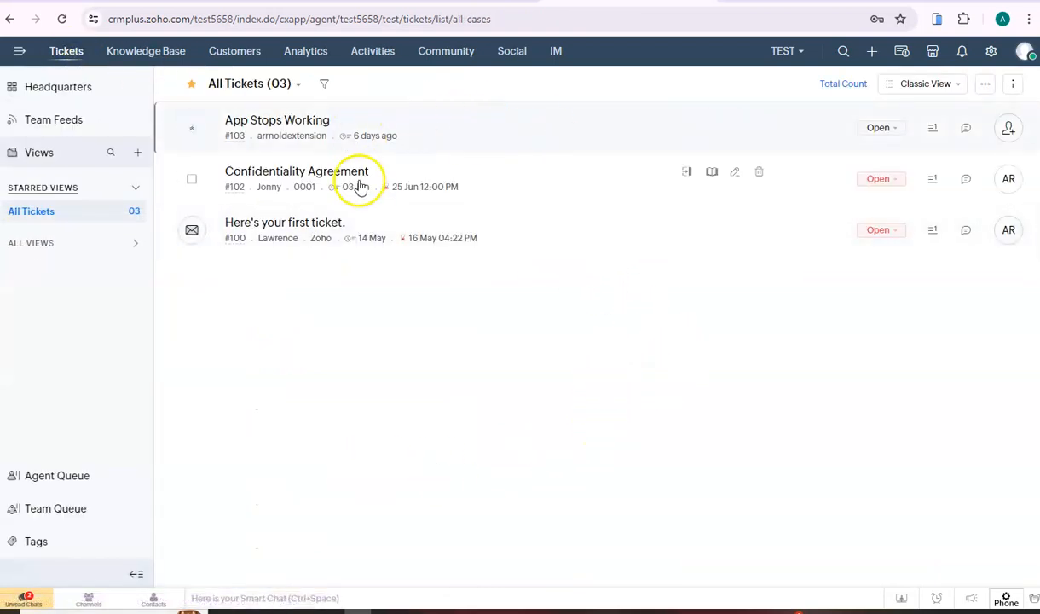
pyautogui.click(892, 132)
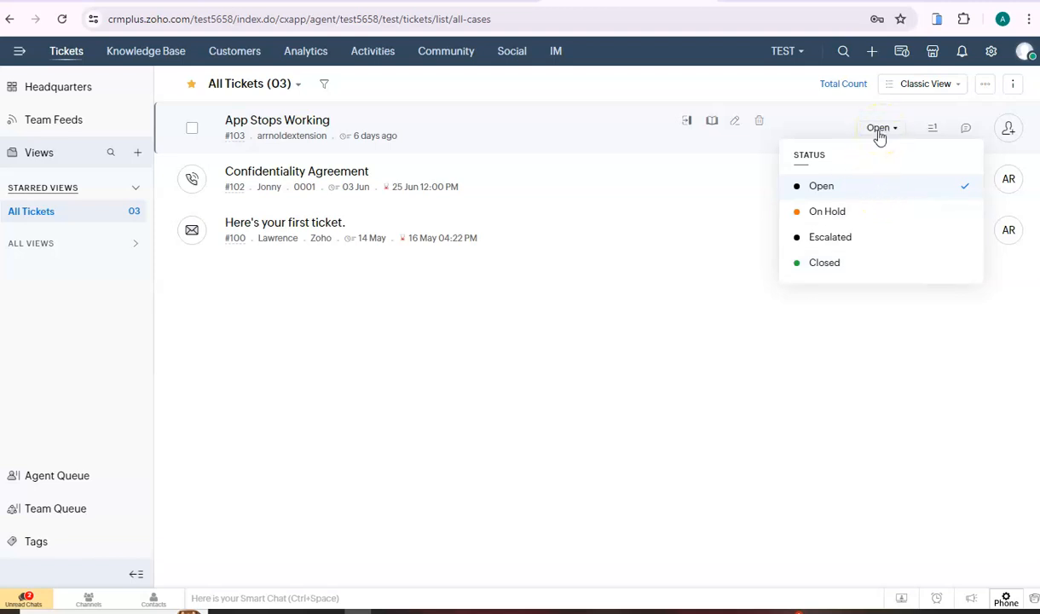
pyautogui.click(878, 132)
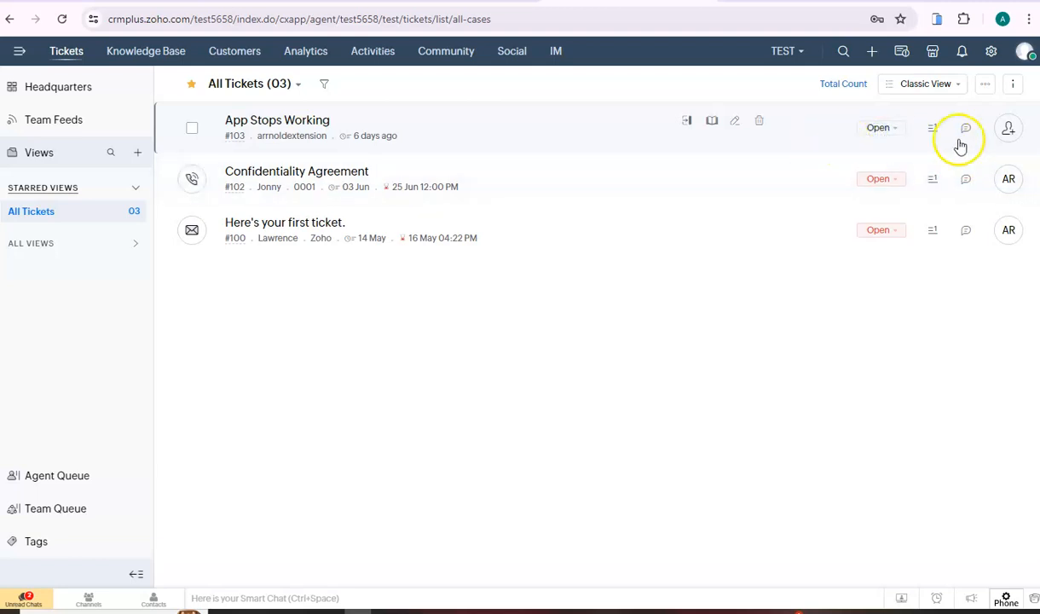
# Step: Assign the App Stops Working ticket to the available agent
pyautogui.click(1007, 130)
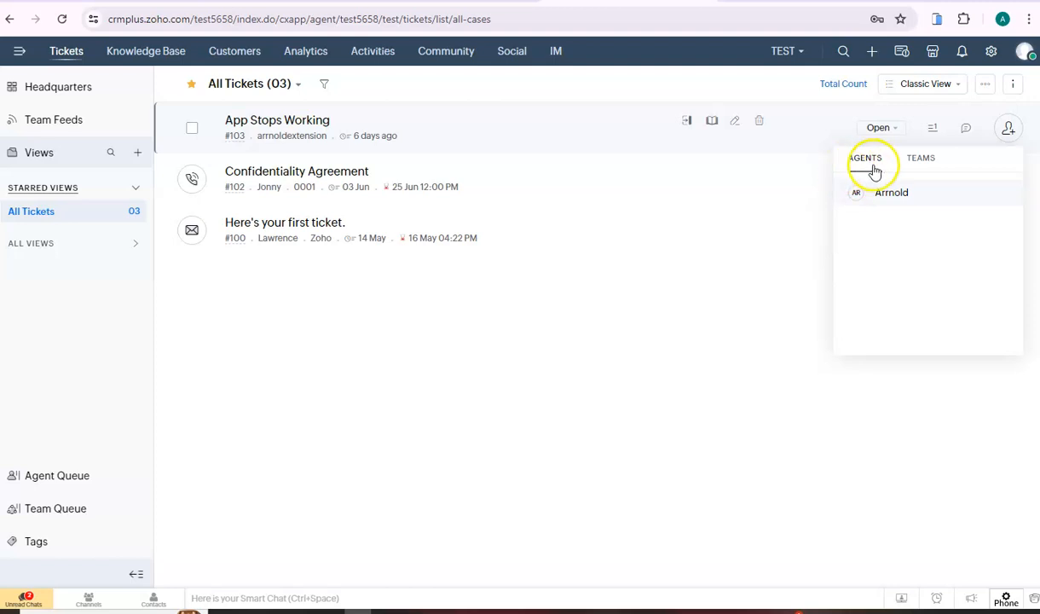
pyautogui.click(928, 195)
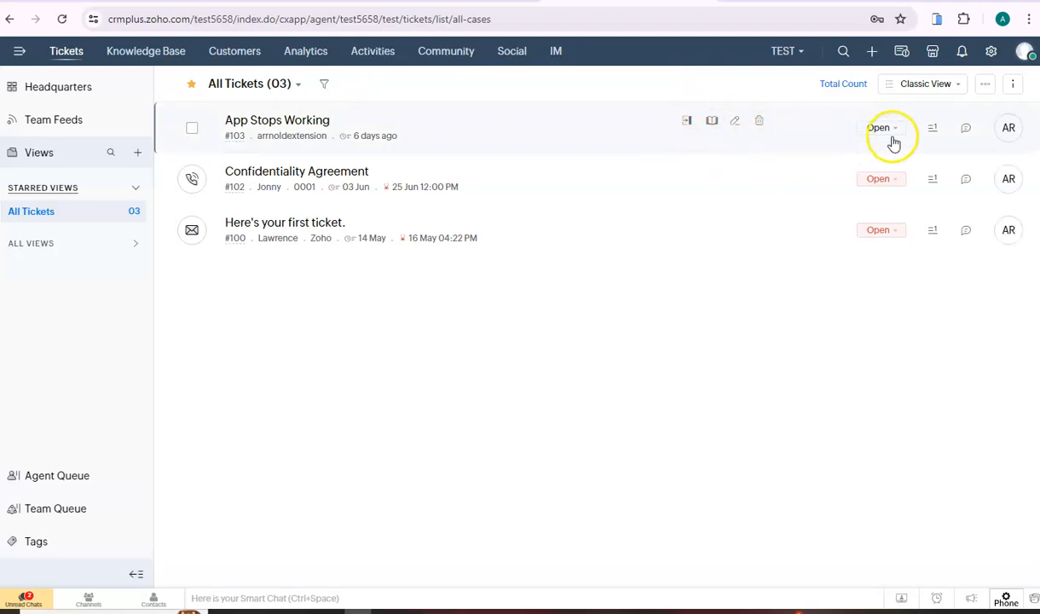
# Step: Add the private comment "hi" to the App Stops Working ticket
pyautogui.click(292, 118)
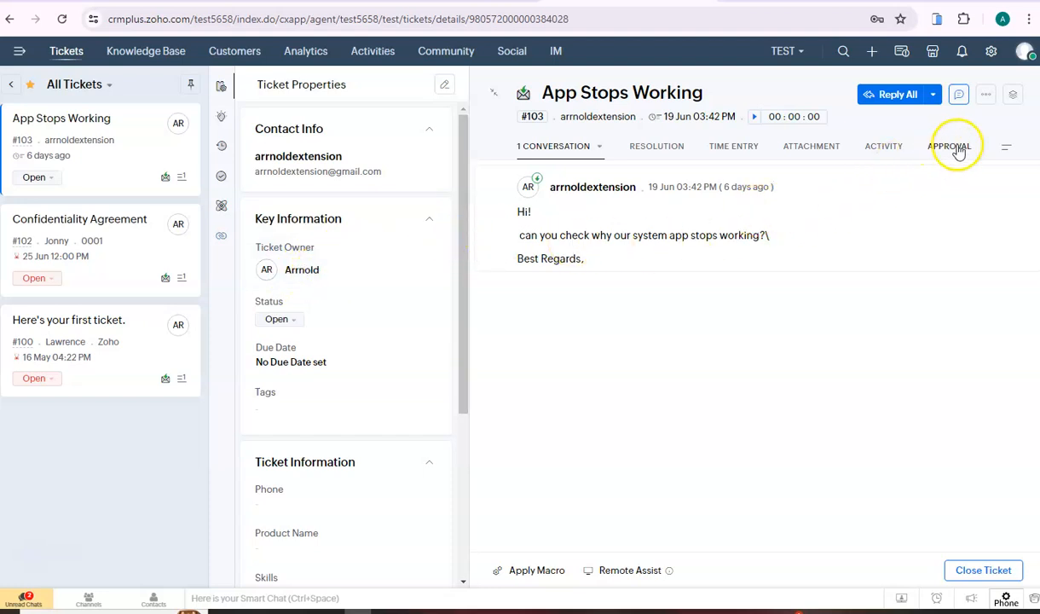
pyautogui.click(960, 96)
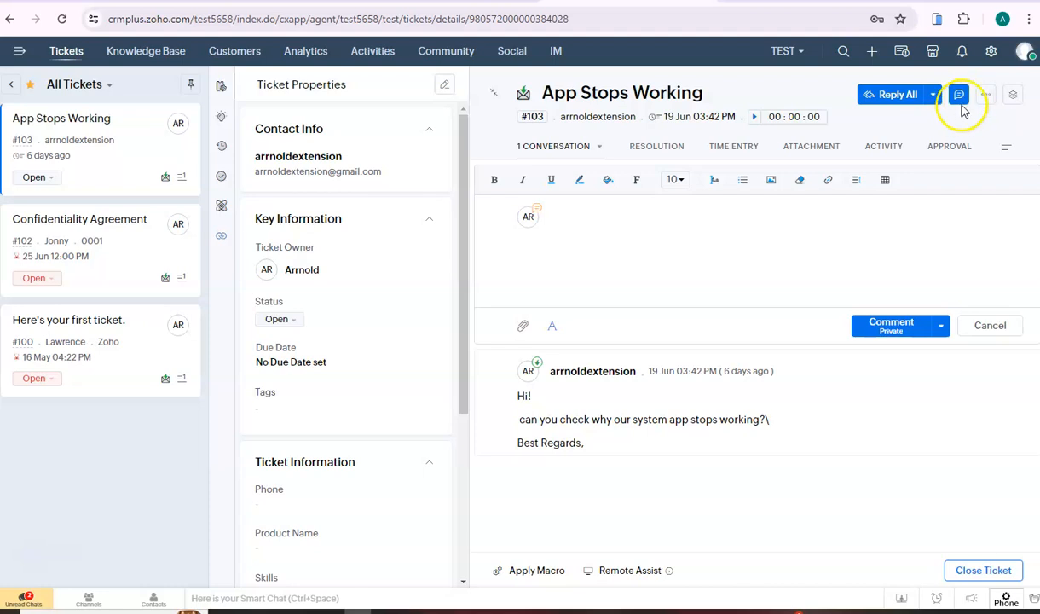
pyautogui.click(665, 227)
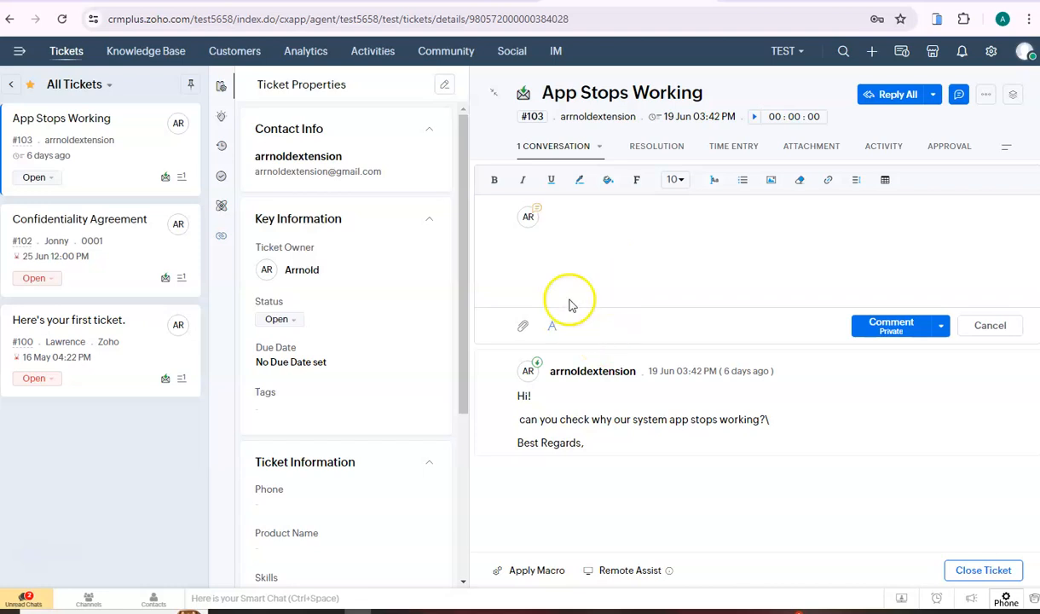
pyautogui.click(602, 258)
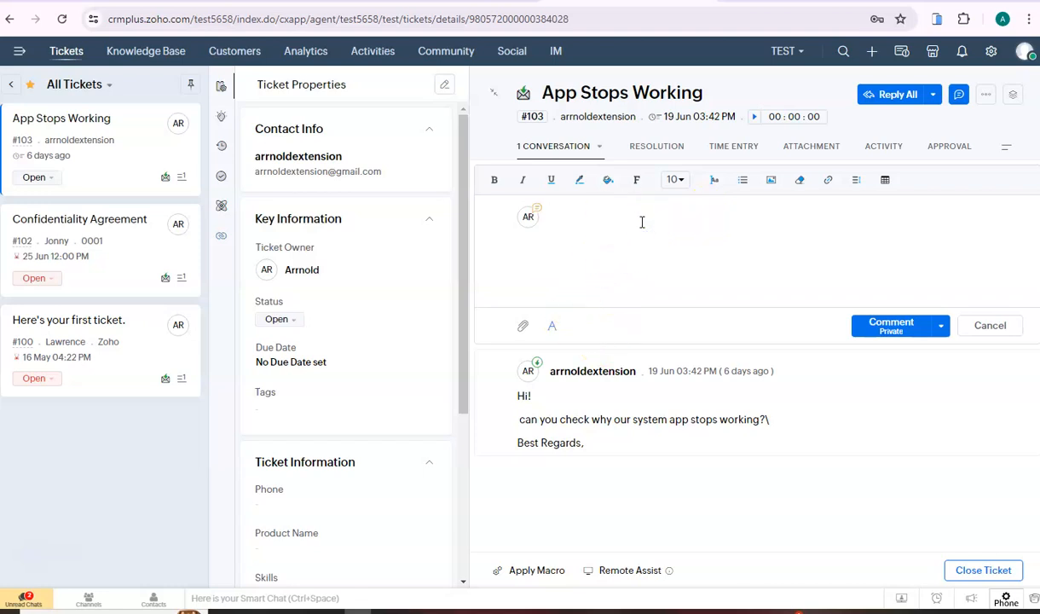
pyautogui.click(878, 322)
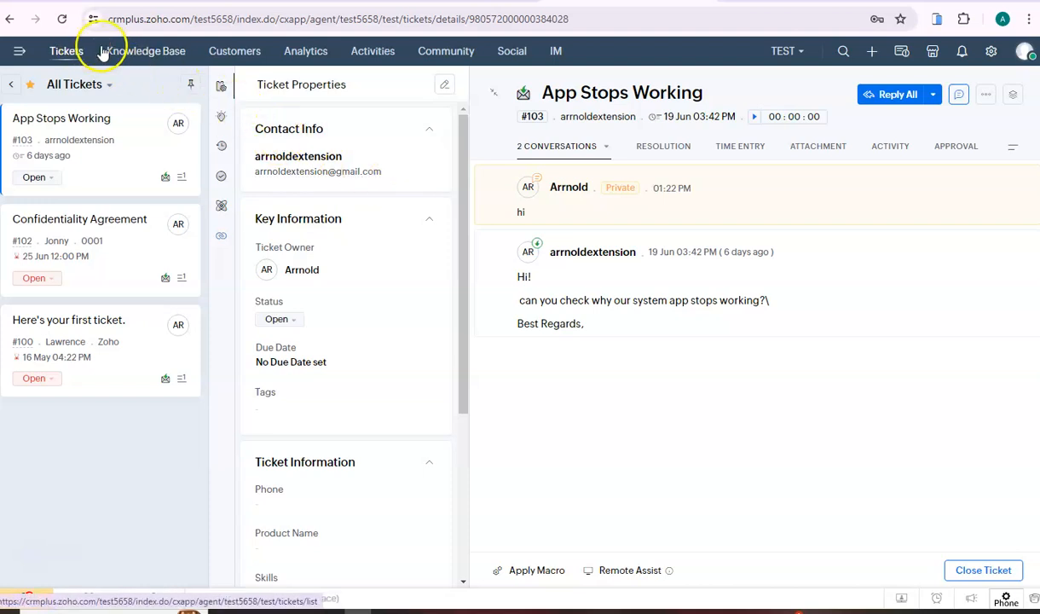
# Step: Read the knowledge base article "How to solve Issue # 001 Application has stopped" and return to the published articles
pyautogui.click(136, 52)
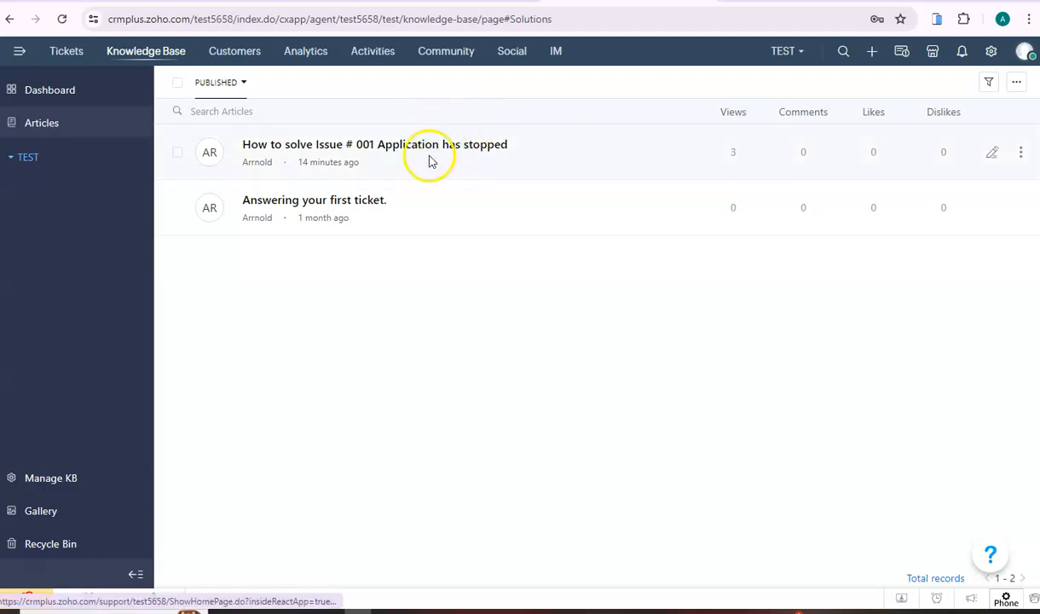
pyautogui.click(456, 152)
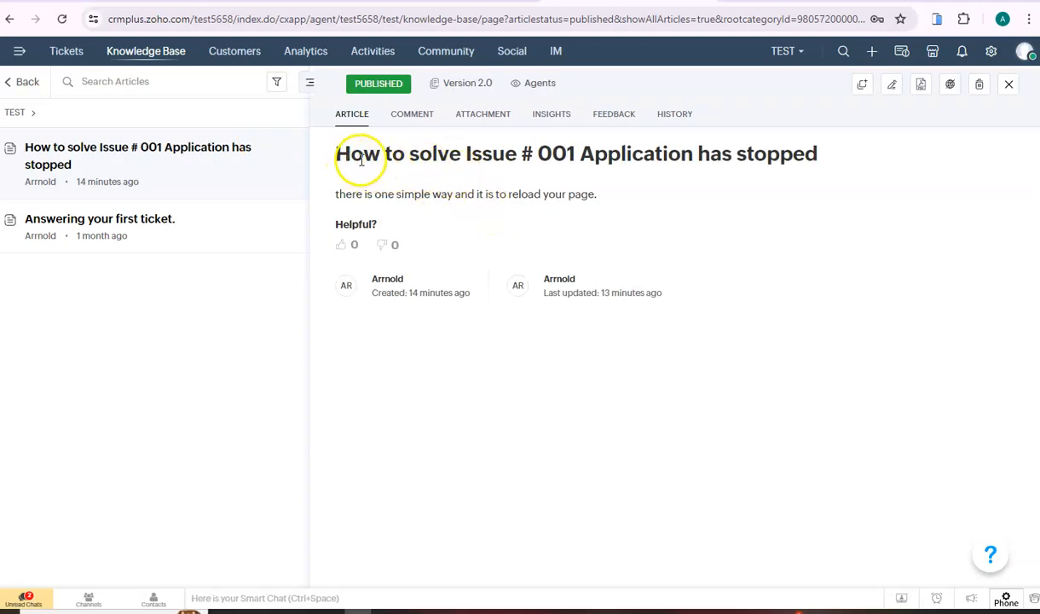
pyautogui.moveTo(336, 164); pyautogui.dragTo(823, 177)
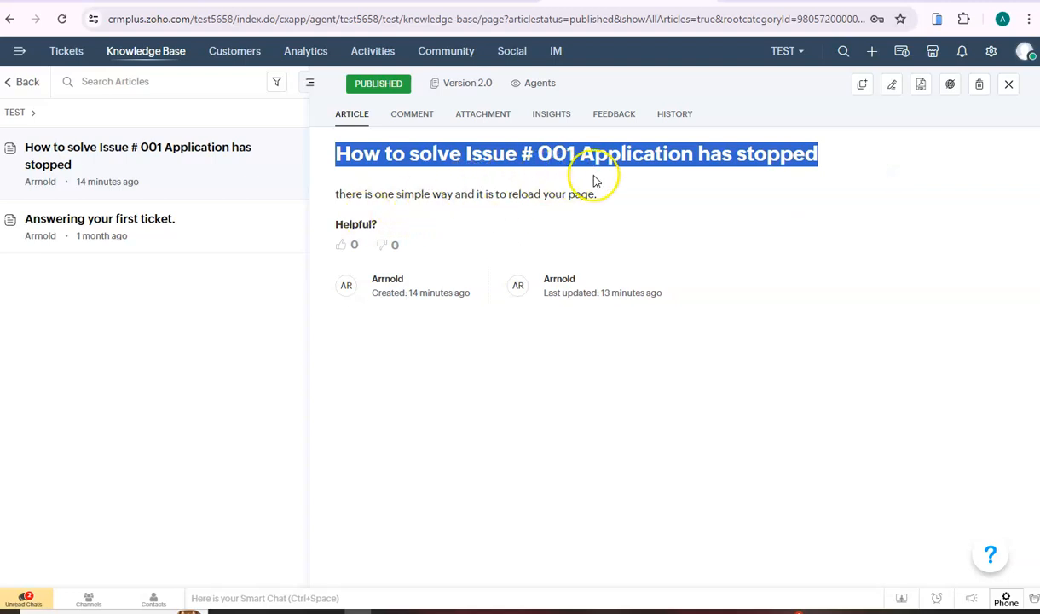
pyautogui.click(142, 53)
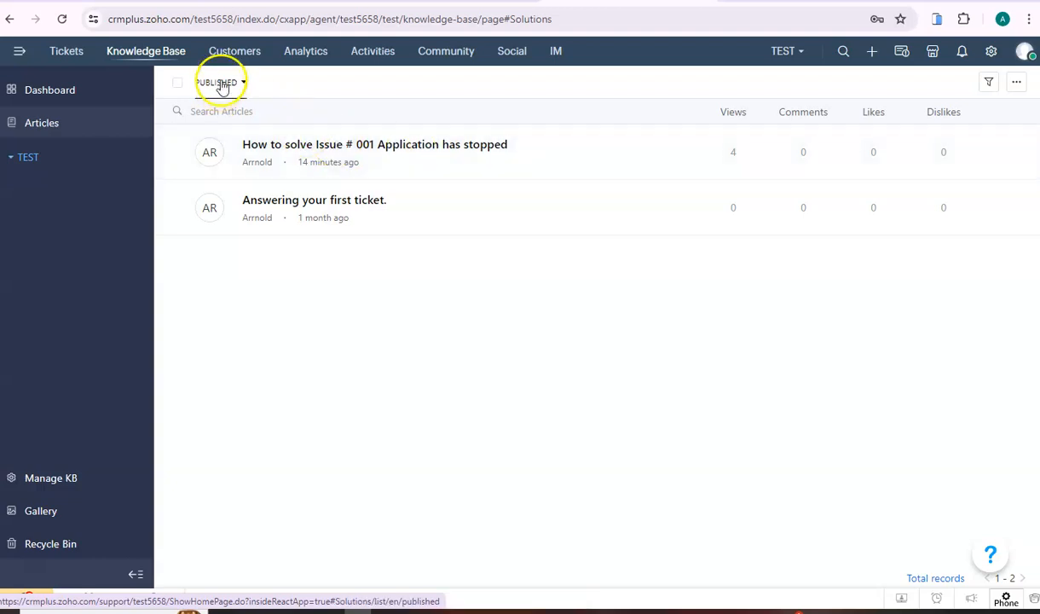
# Step: View the customer contacts list and the time range options of the Overview Dashboard in Analytics, keeping the current range
pyautogui.click(239, 54)
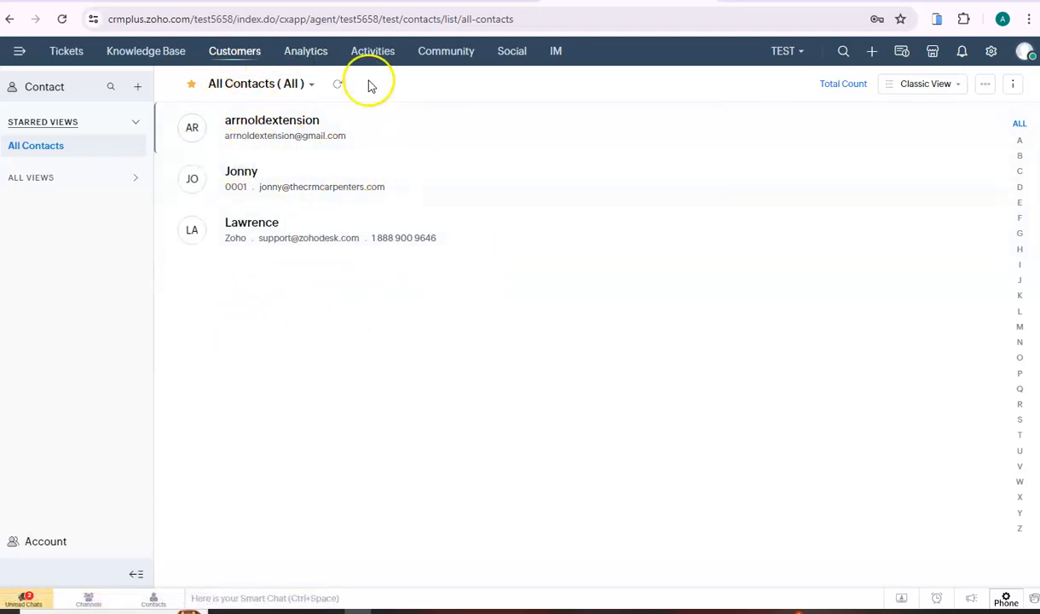
pyautogui.click(327, 55)
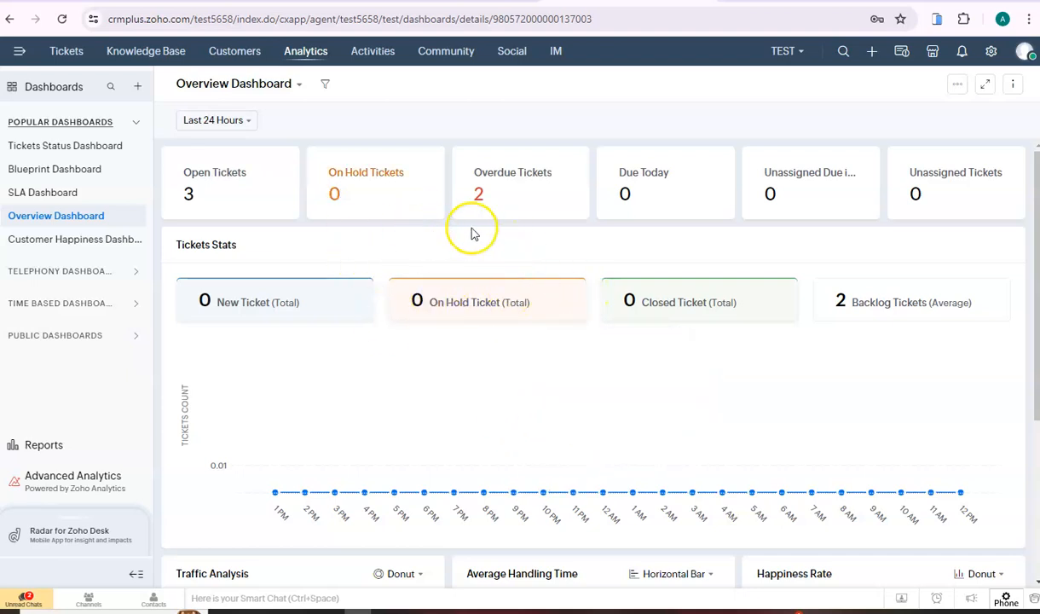
pyautogui.click(246, 124)
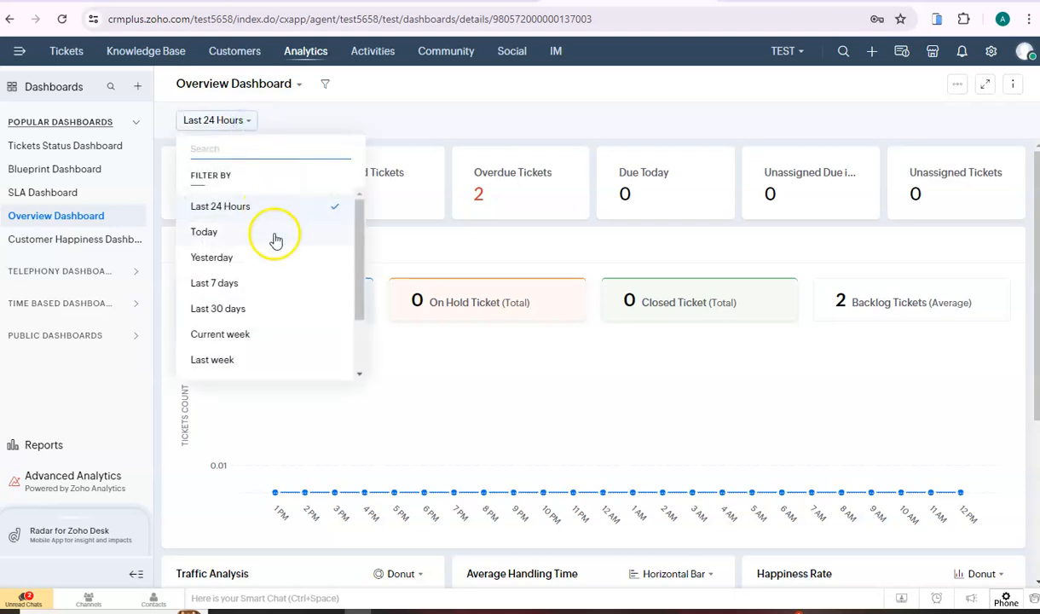
pyautogui.scroll(-2, 274, 240)
pyautogui.scroll(2, 260, 242)
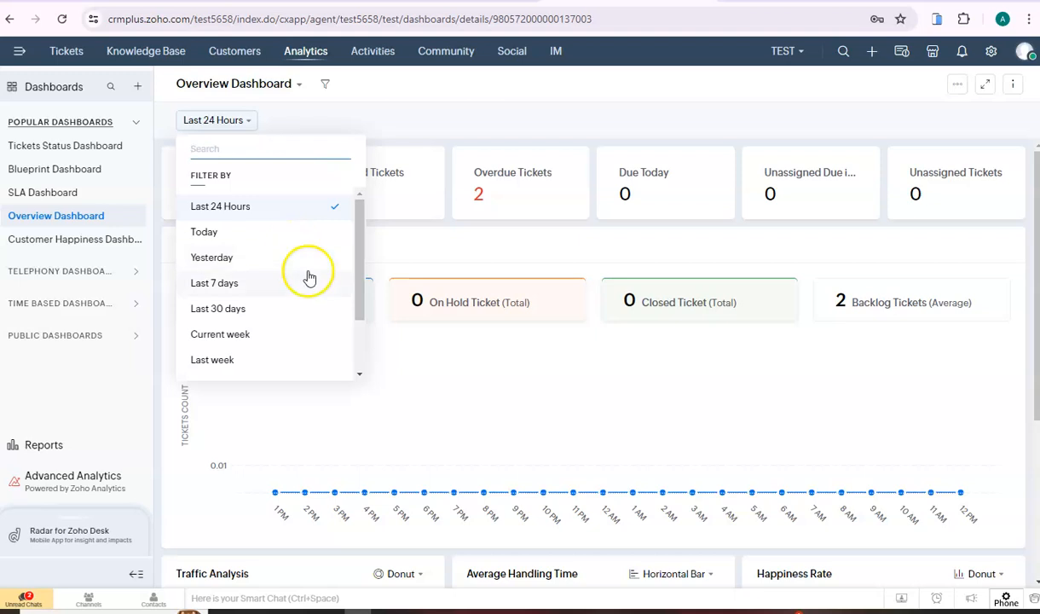
pyautogui.scroll(-2, 313, 279)
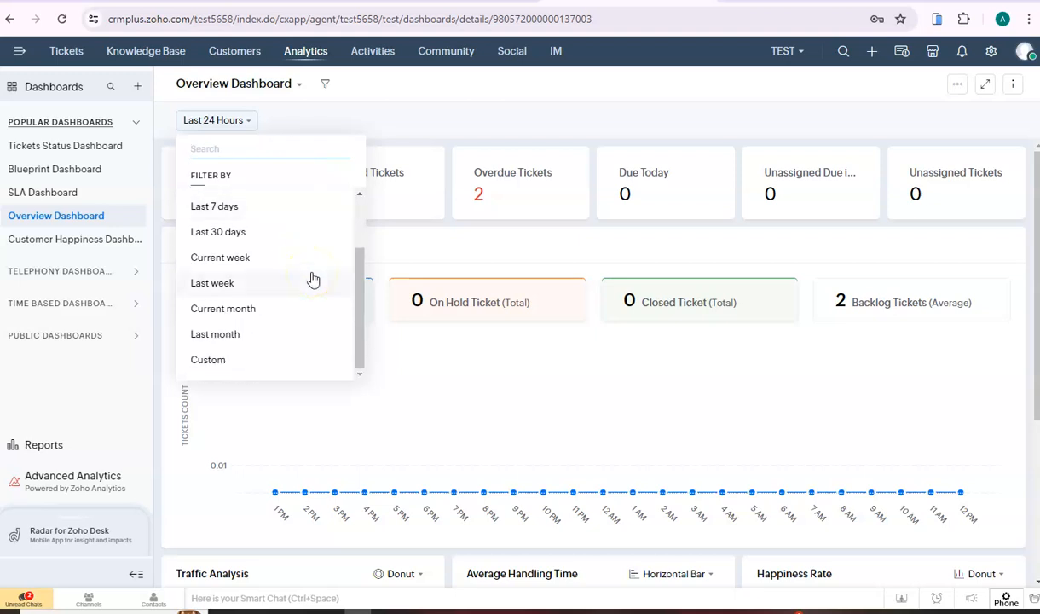
pyautogui.click(384, 106)
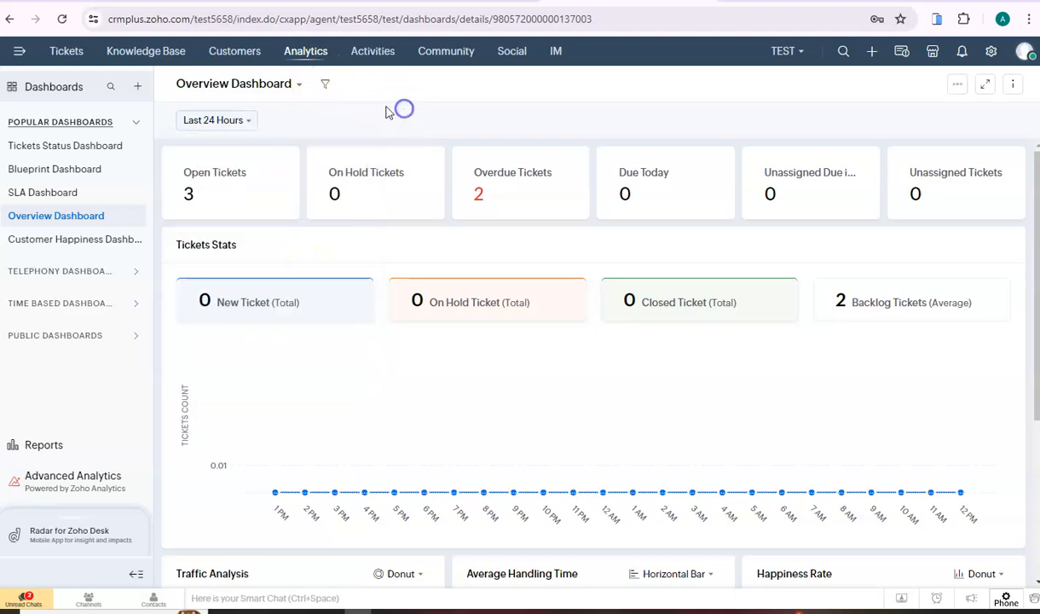
# Step: Look through the Activities, Community, Social and IM sections and return to the list of all tickets
pyautogui.click(370, 54)
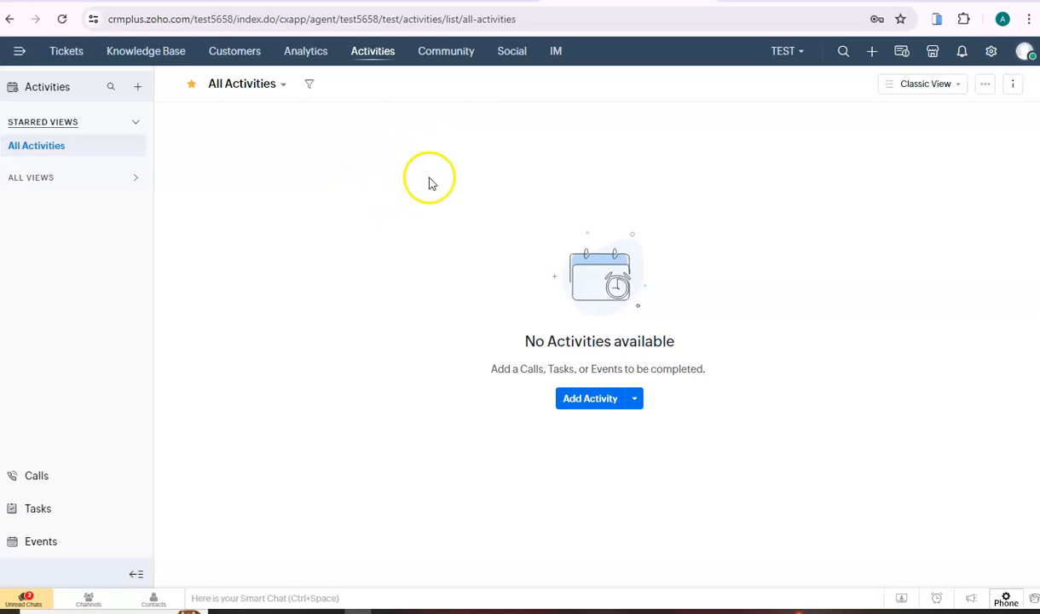
pyautogui.click(443, 55)
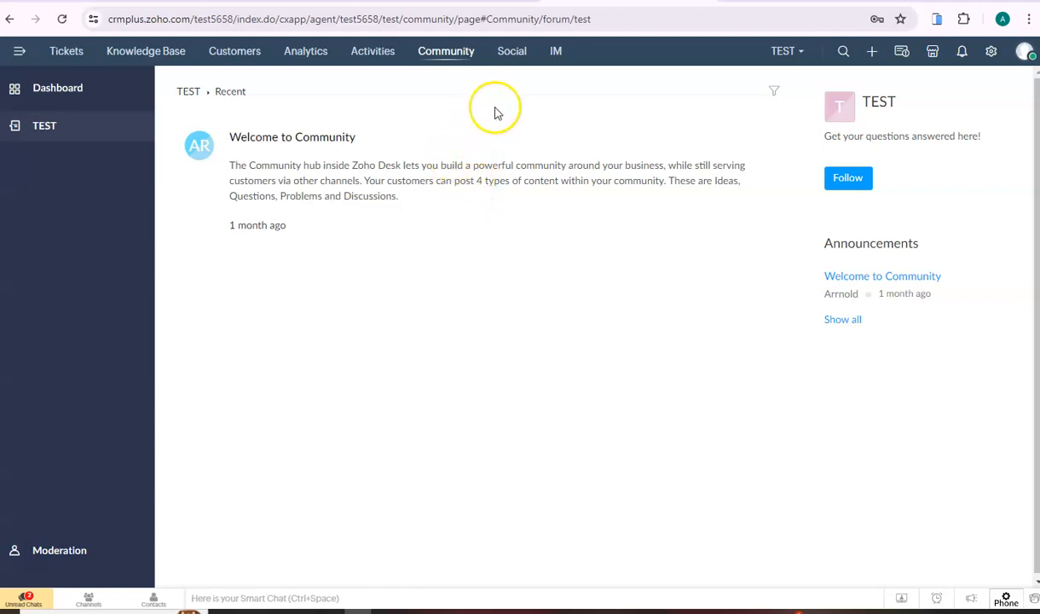
pyautogui.click(515, 63)
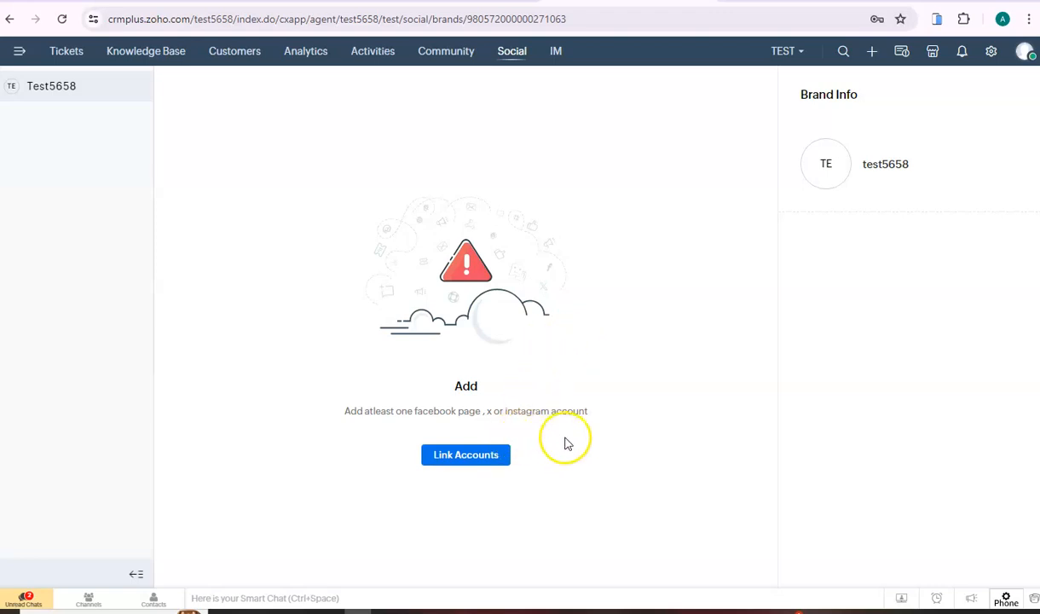
pyautogui.click(556, 52)
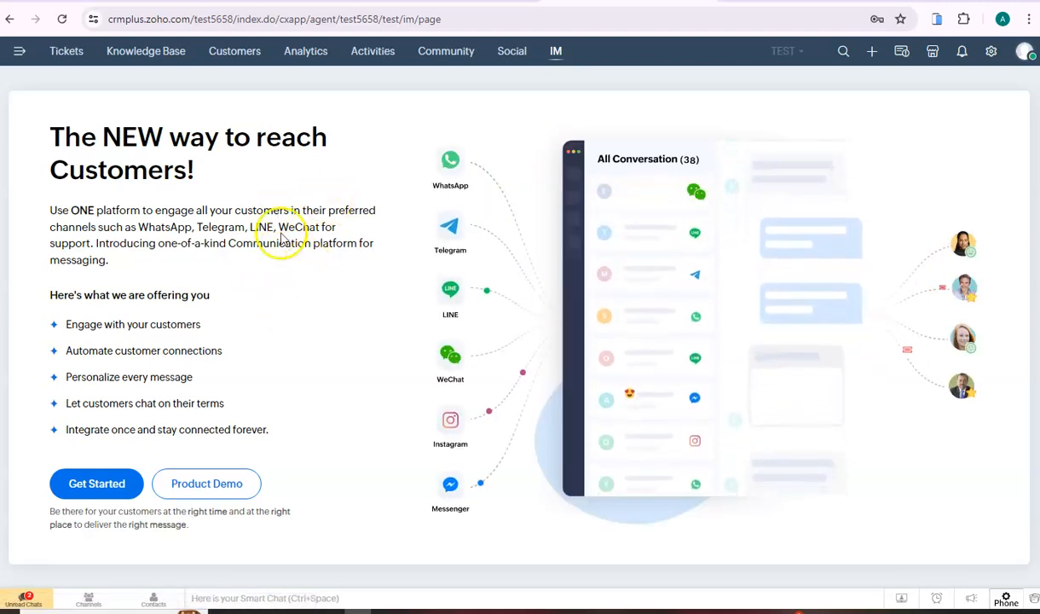
pyautogui.click(69, 51)
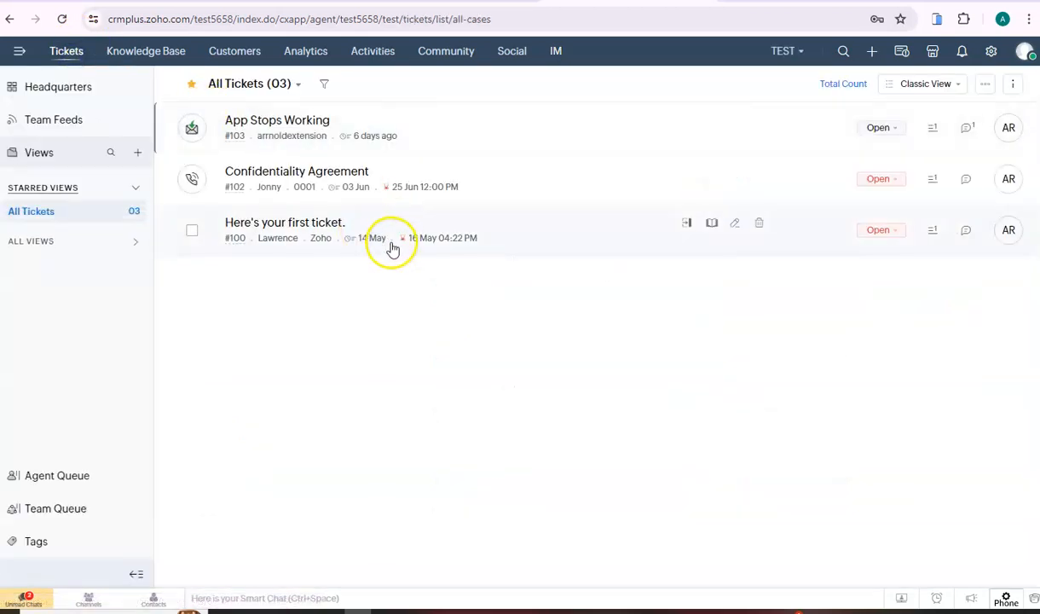